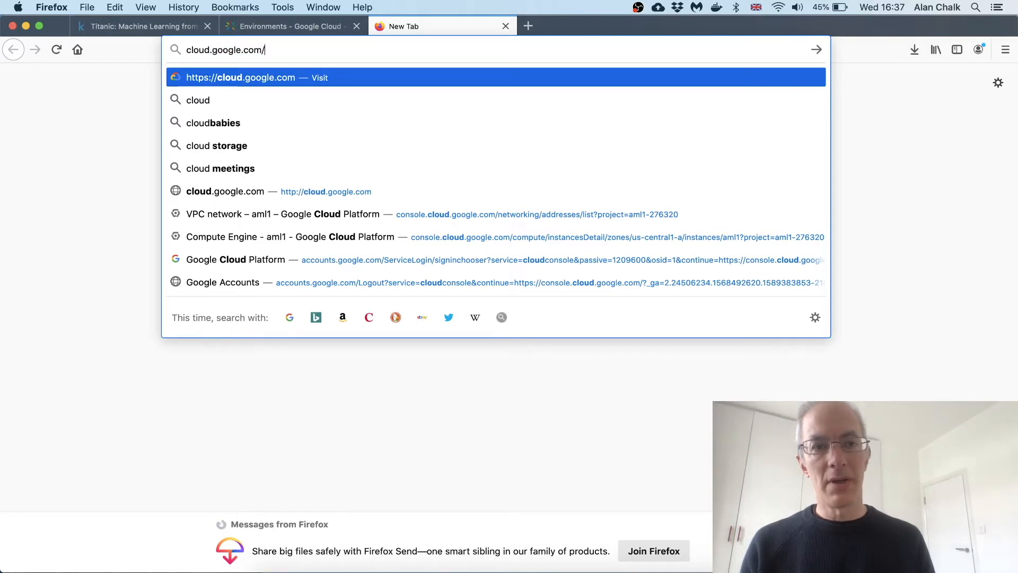
# - Sign in to cloud.google.com with the listed Google account and its password, and open the console
pyautogui.press('Return')
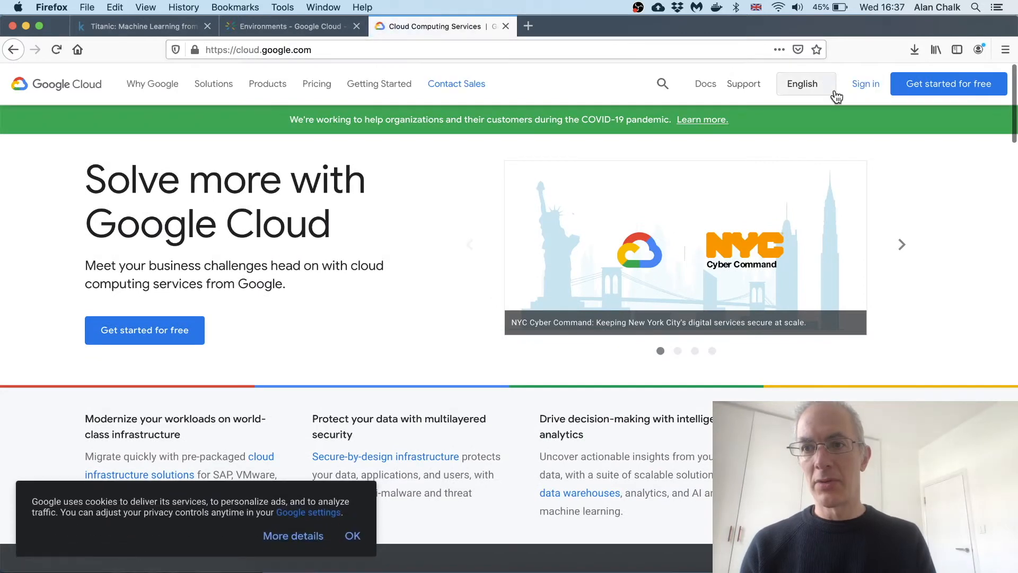
pyautogui.click(864, 86)
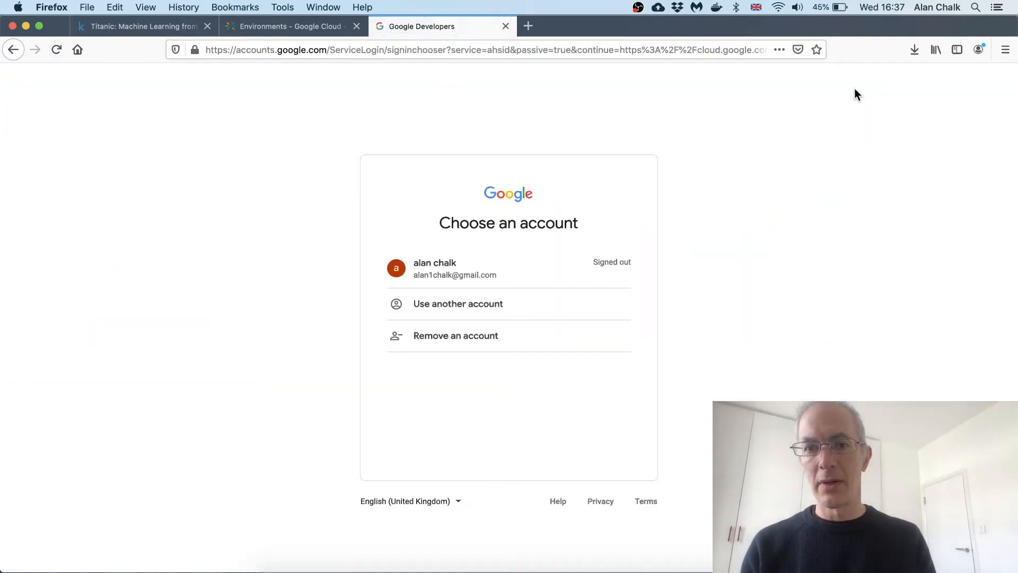
pyautogui.click(431, 266)
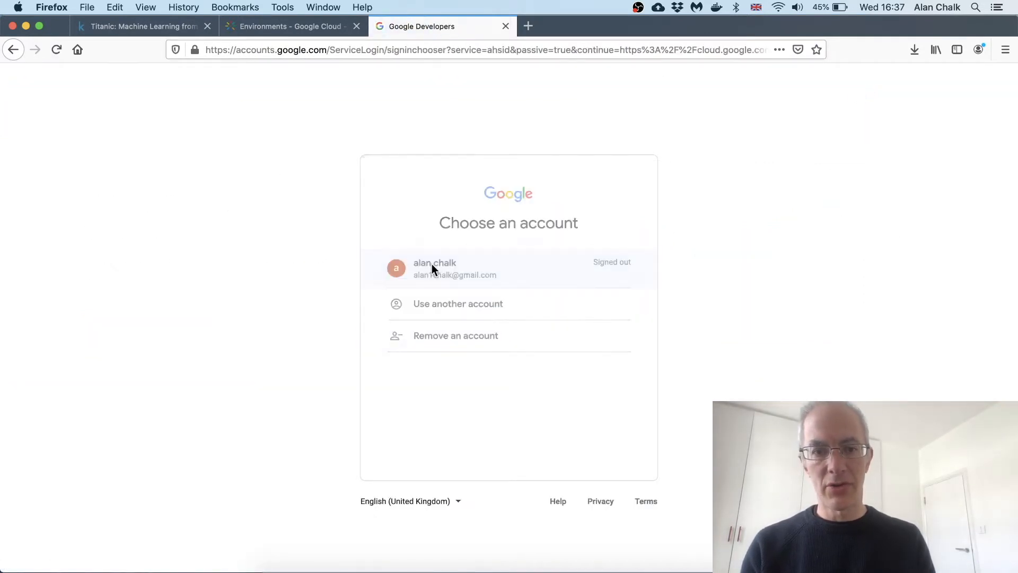
pyautogui.write('••')
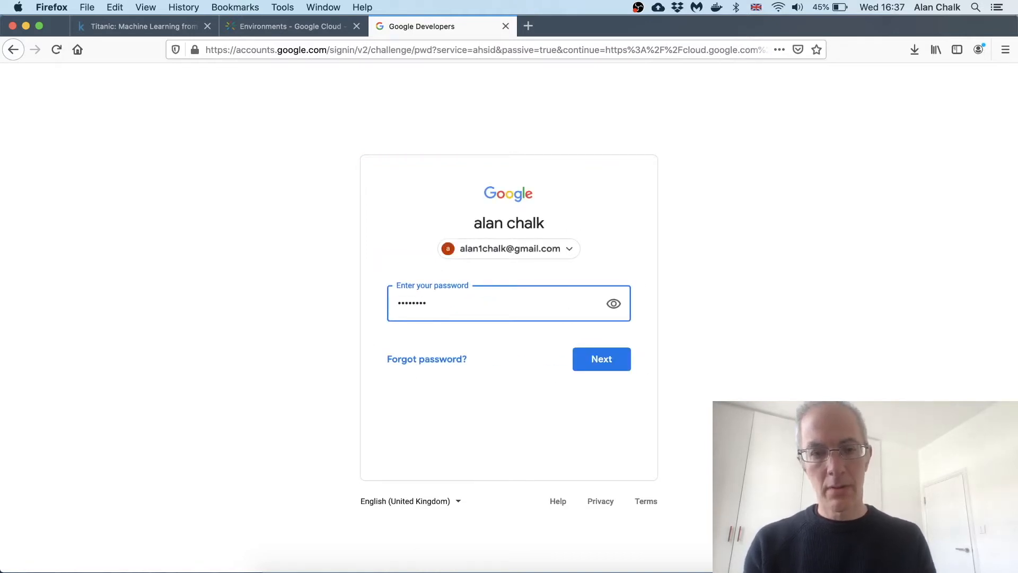
pyautogui.write('••••••••')
pyautogui.press('Return')
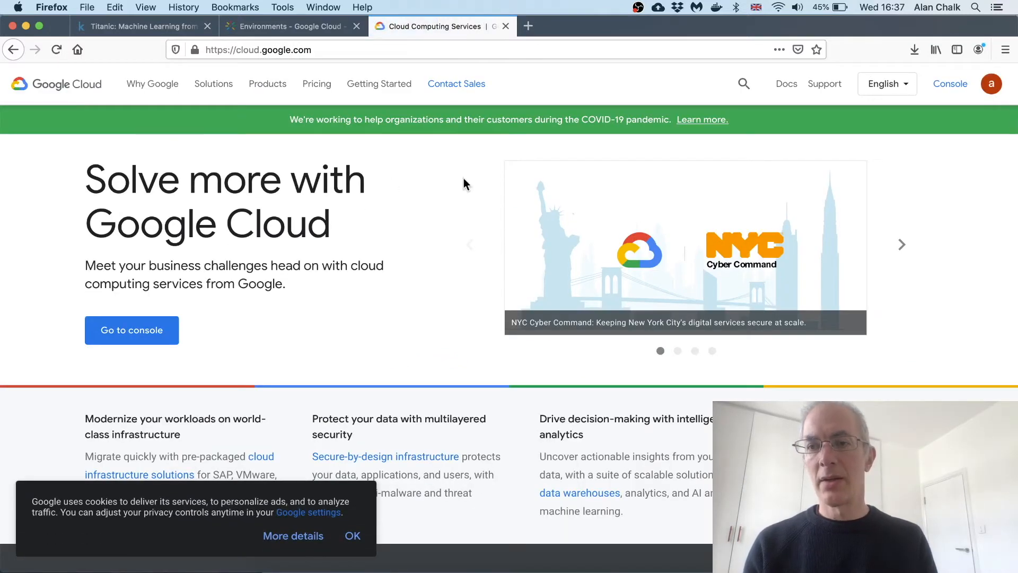
pyautogui.click(950, 85)
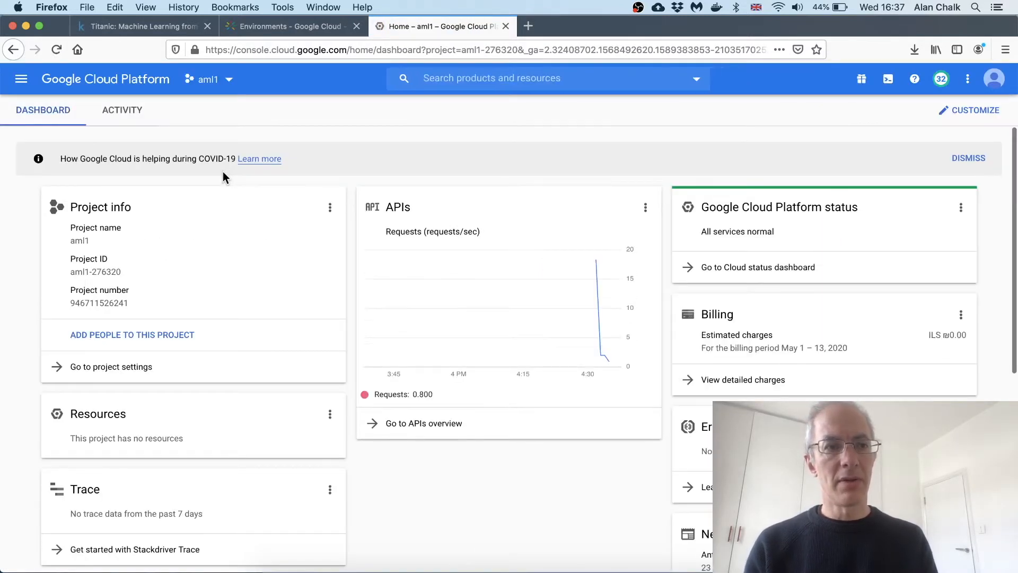
# - Look over the list of available projects without switching to another one
pyautogui.click(206, 84)
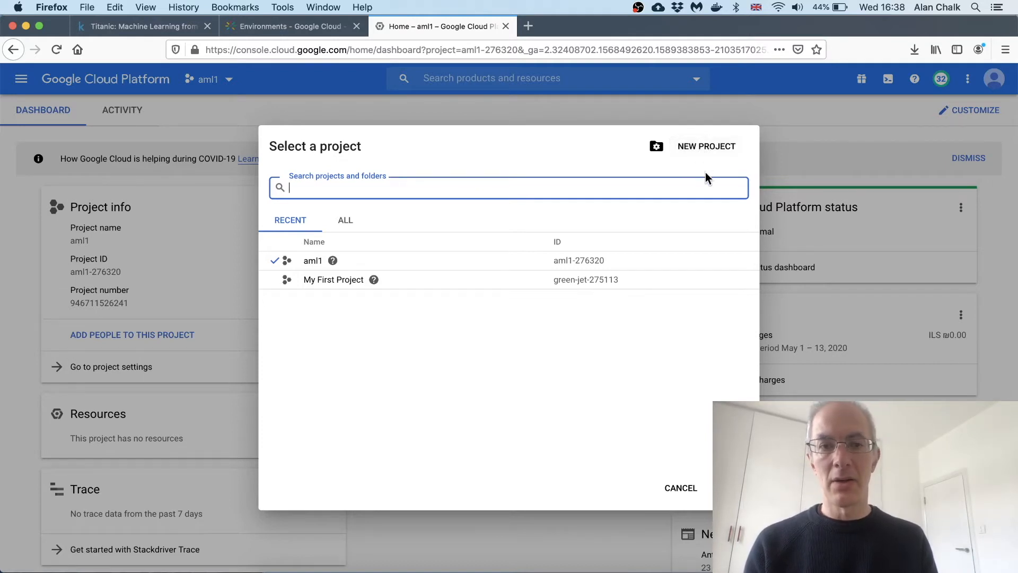
pyautogui.click(681, 488)
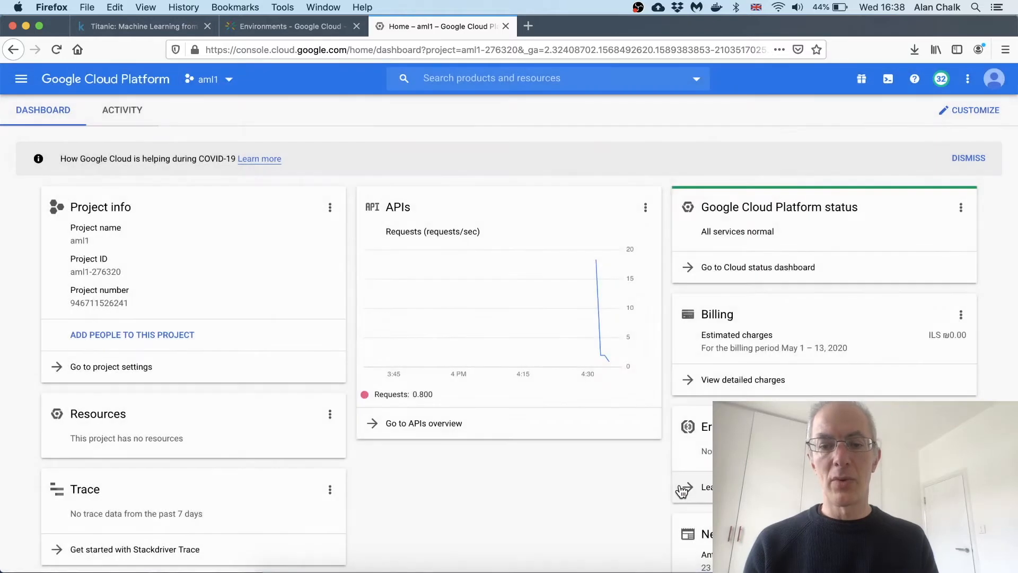
pyautogui.click(204, 80)
pyautogui.press('Escape')
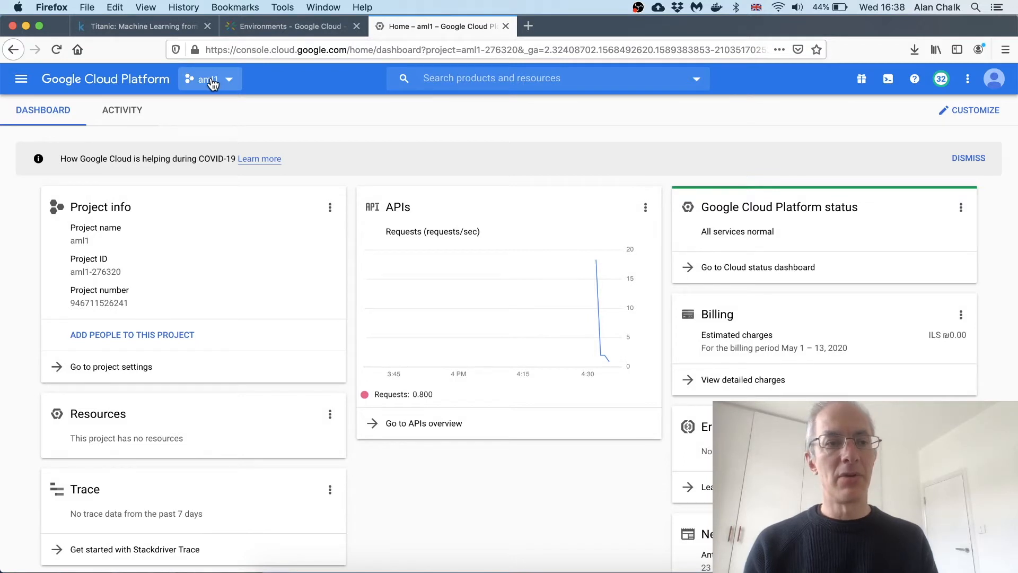
# - Start creating a new Compute Engine VM instance and name it aml1
pyautogui.click(23, 82)
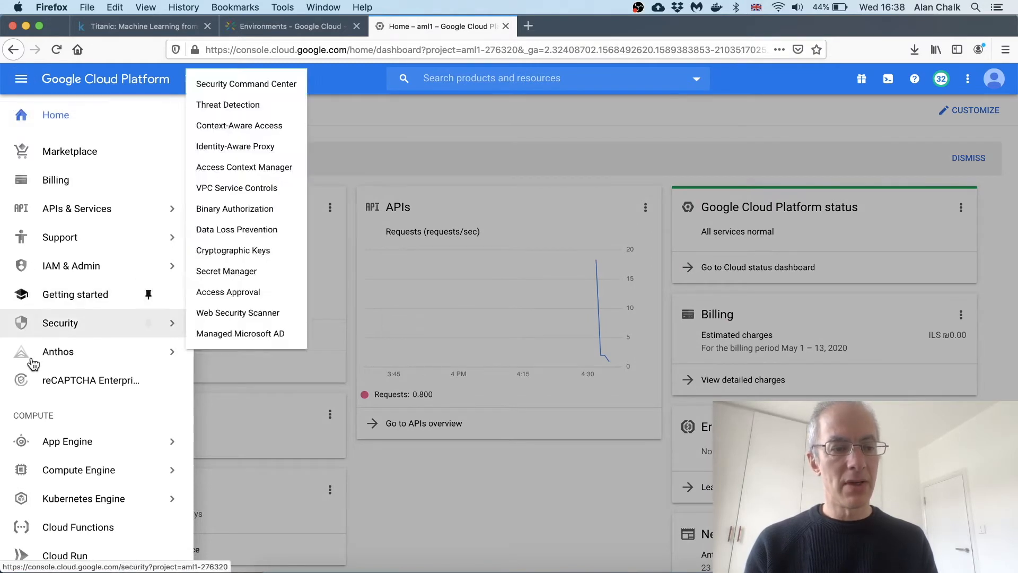
pyautogui.moveTo(53, 472)
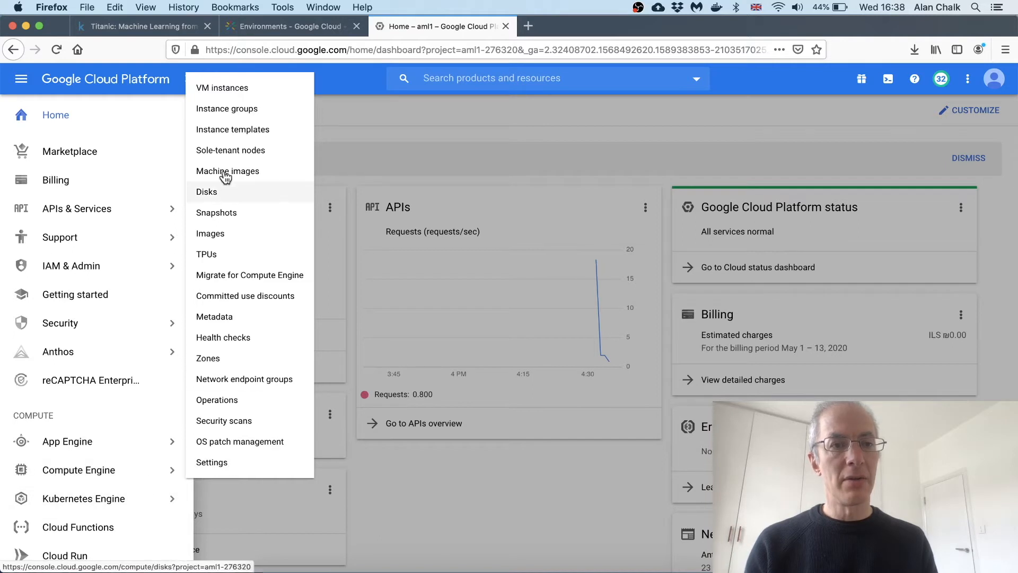
pyautogui.click(221, 88)
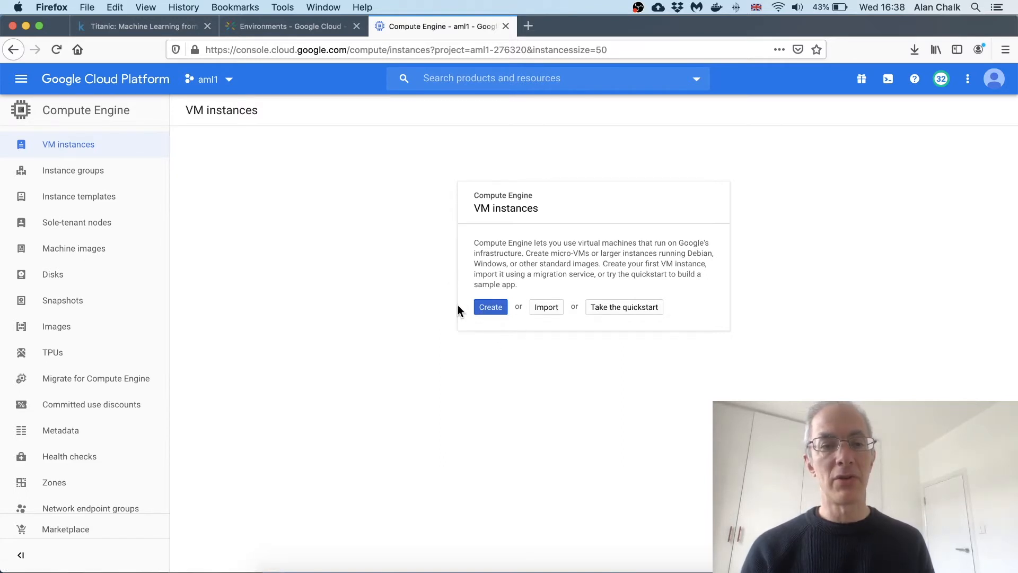
pyautogui.click(488, 312)
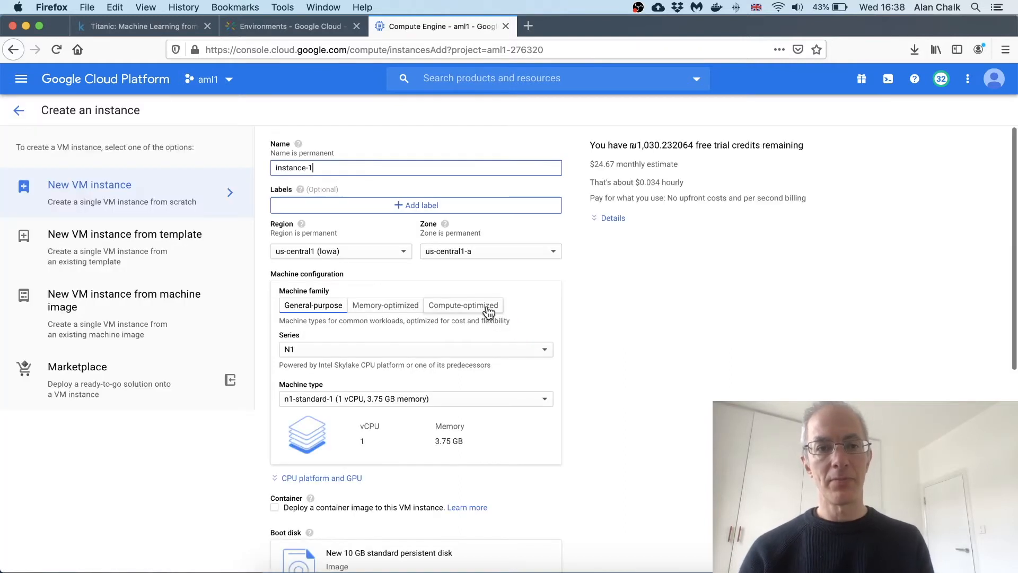
pyautogui.tripleClick(357, 170)
pyautogui.write('aml1')
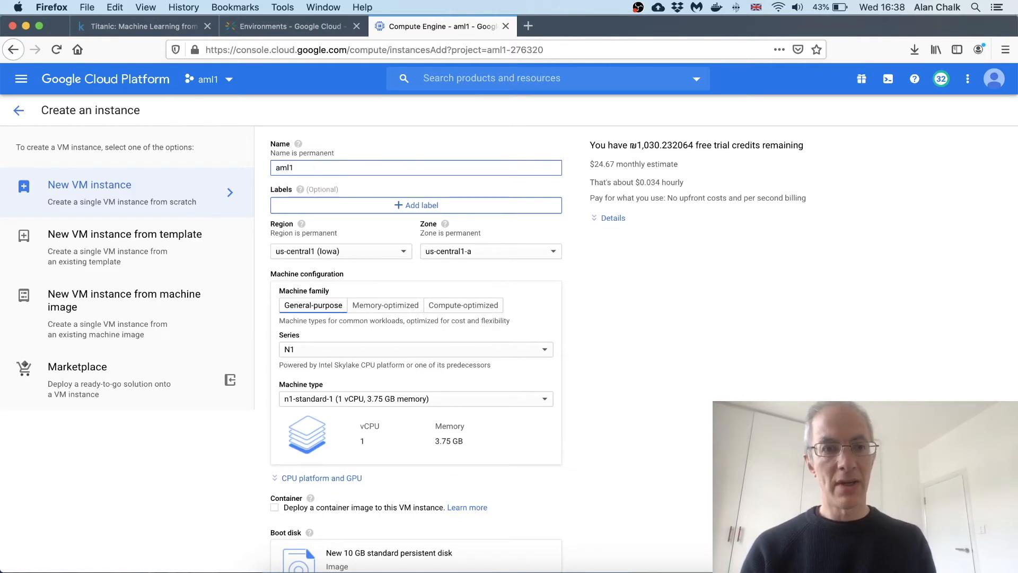
# - Choose the n1-standard-1 machine type with 1 vCPU and 3.75 GB memory for the instance
pyautogui.scroll(-1, 357, 170)
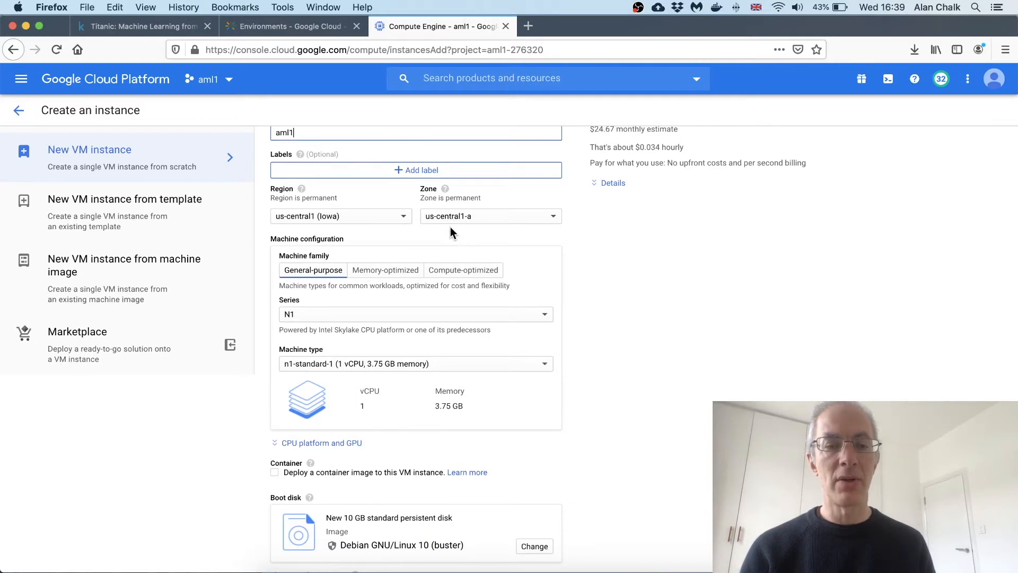
pyautogui.scroll(-3, 451, 233)
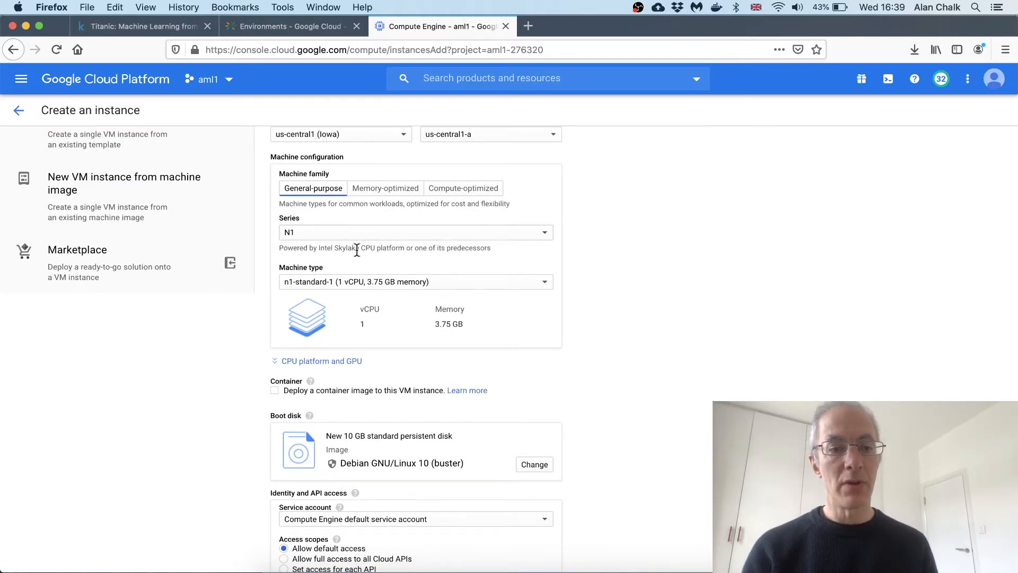
pyautogui.scroll(-3, 391, 263)
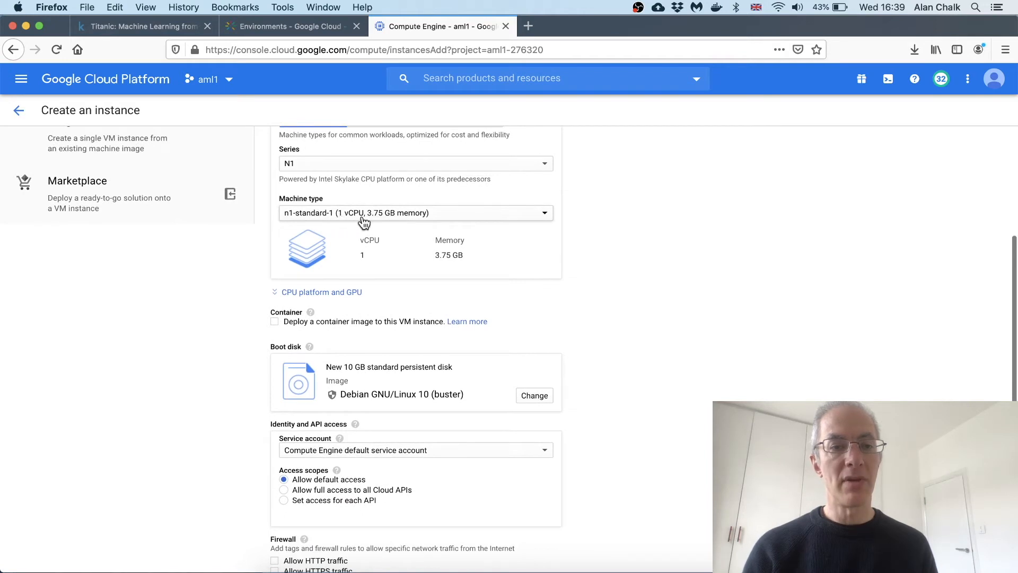
pyautogui.click(546, 215)
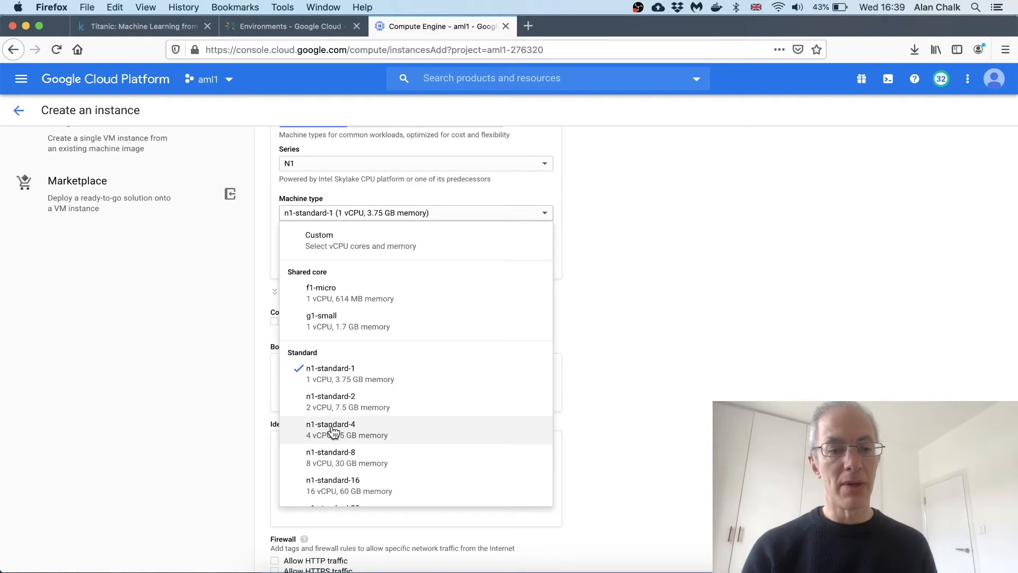
pyautogui.click(325, 382)
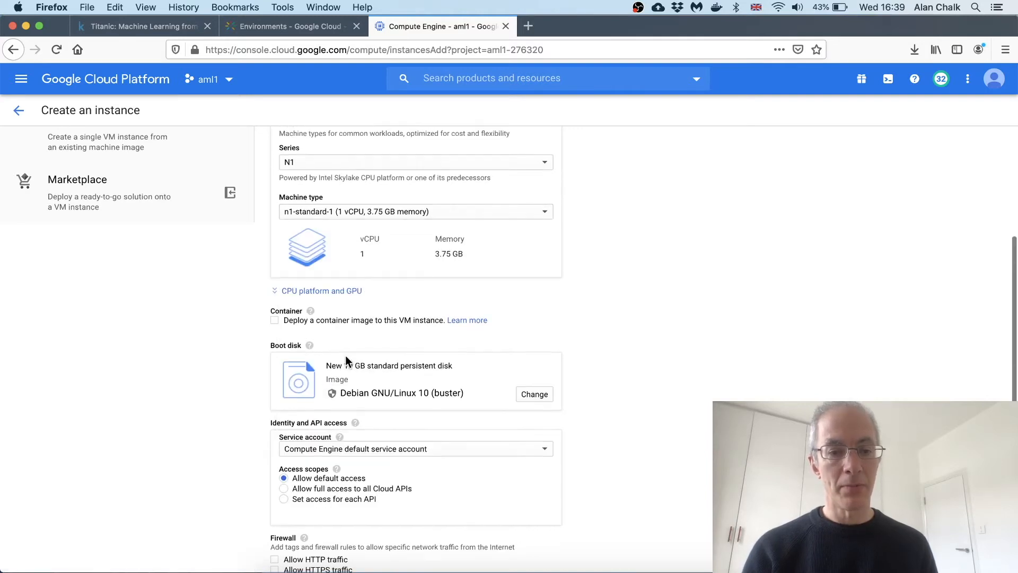
# - Configure the instance's boot disk with the Ubuntu 18.04 LTS image and a size of 30 GB
pyautogui.scroll(-5, 345, 356)
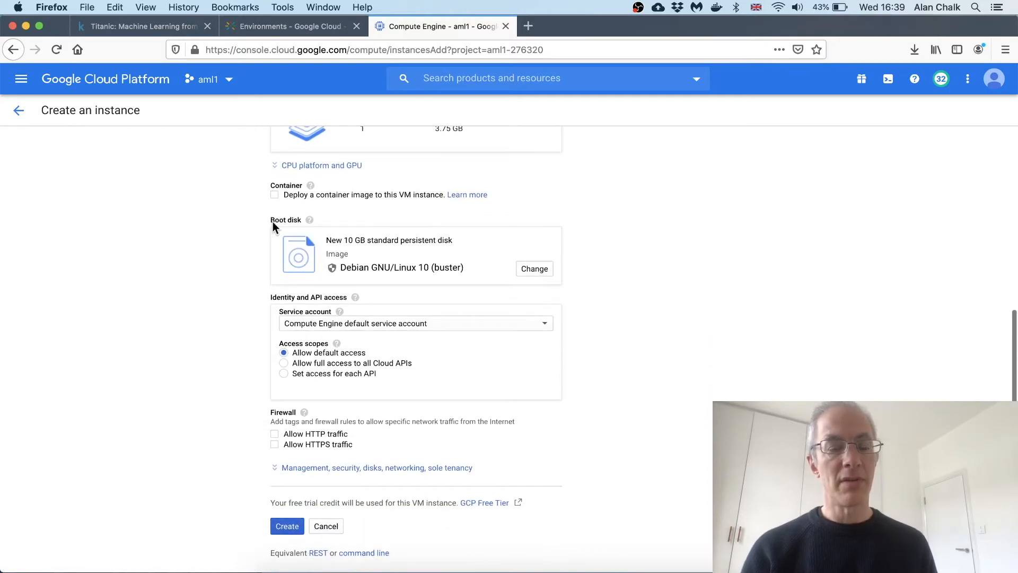
pyautogui.click(530, 267)
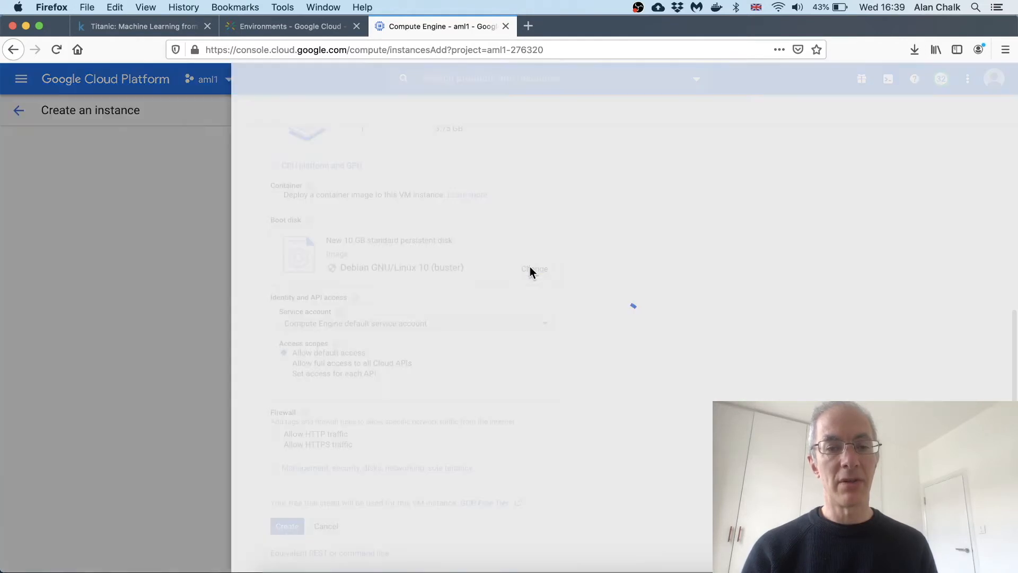
pyautogui.click(497, 158)
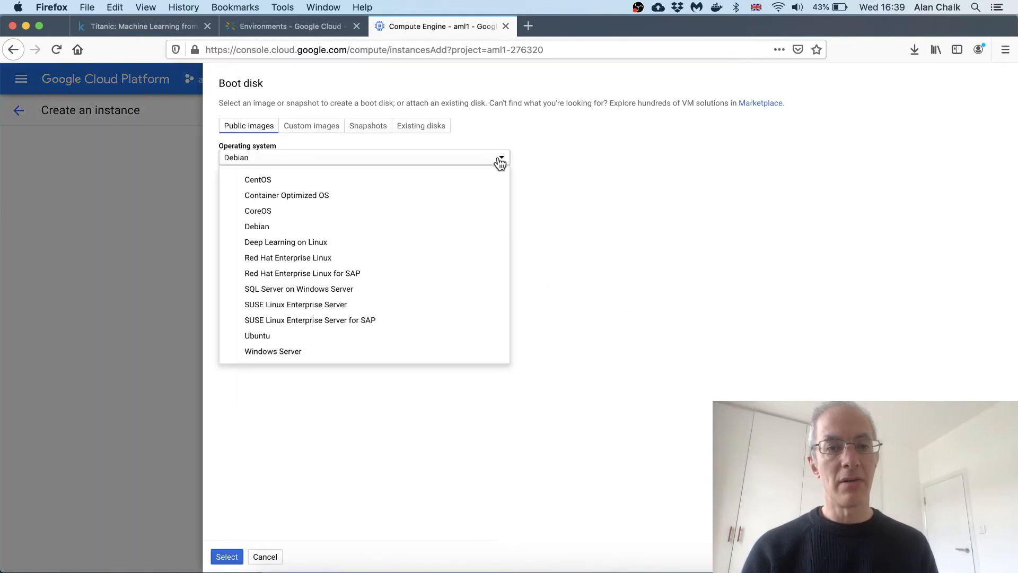
pyautogui.click(357, 334)
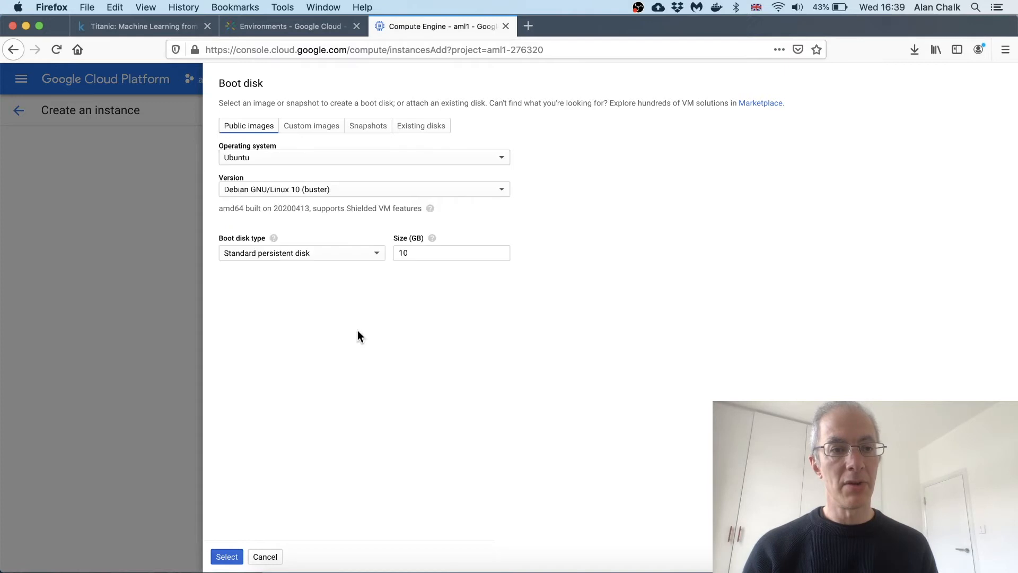
pyautogui.click(500, 192)
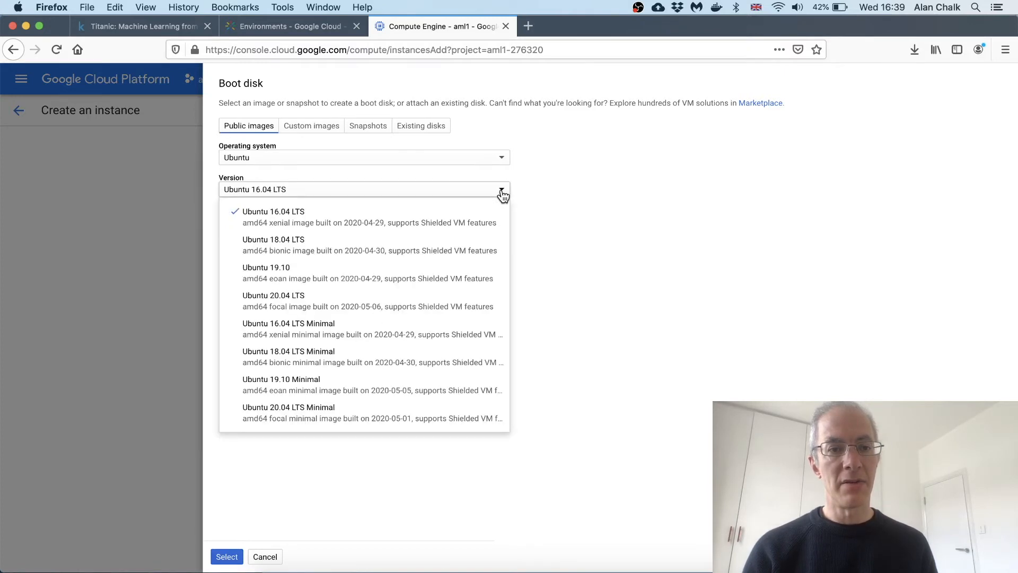
pyautogui.click(307, 243)
pyautogui.doubleClick(421, 251)
pyautogui.write('3')
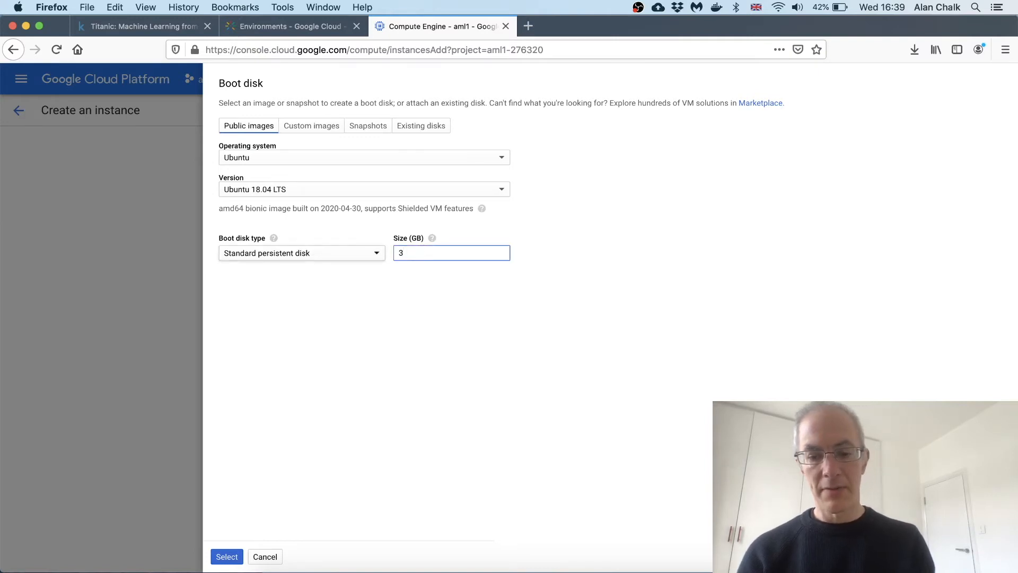
pyautogui.write('0')
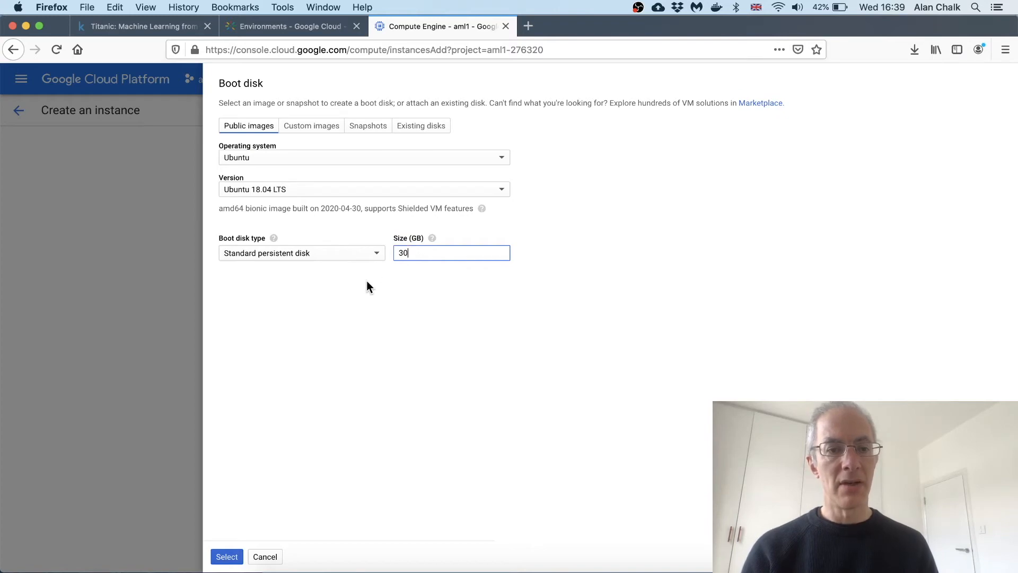
pyautogui.click(226, 556)
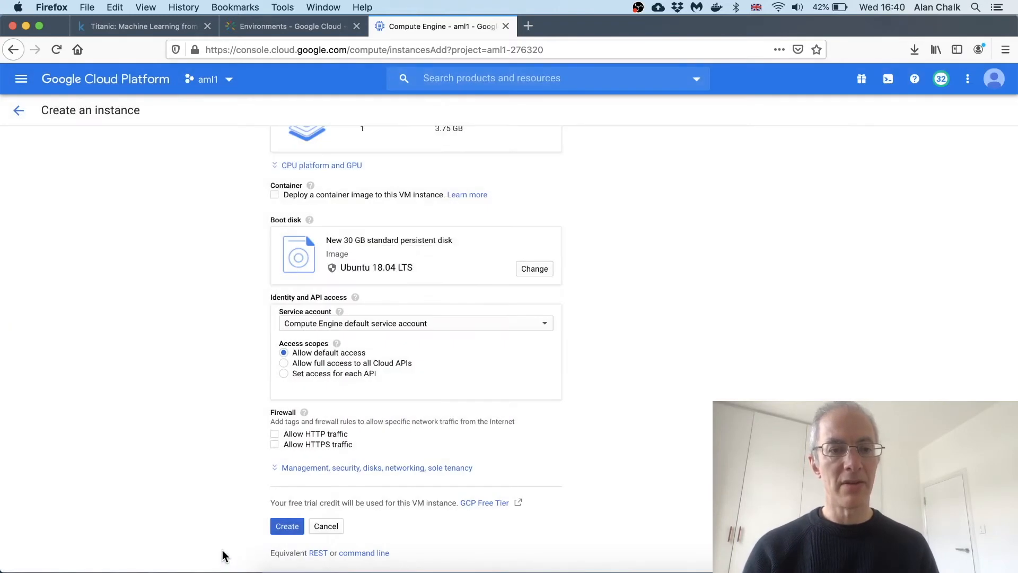
# - Allow HTTP and HTTPS traffic through the firewall and create the instance
pyautogui.scroll(-2, 217, 398)
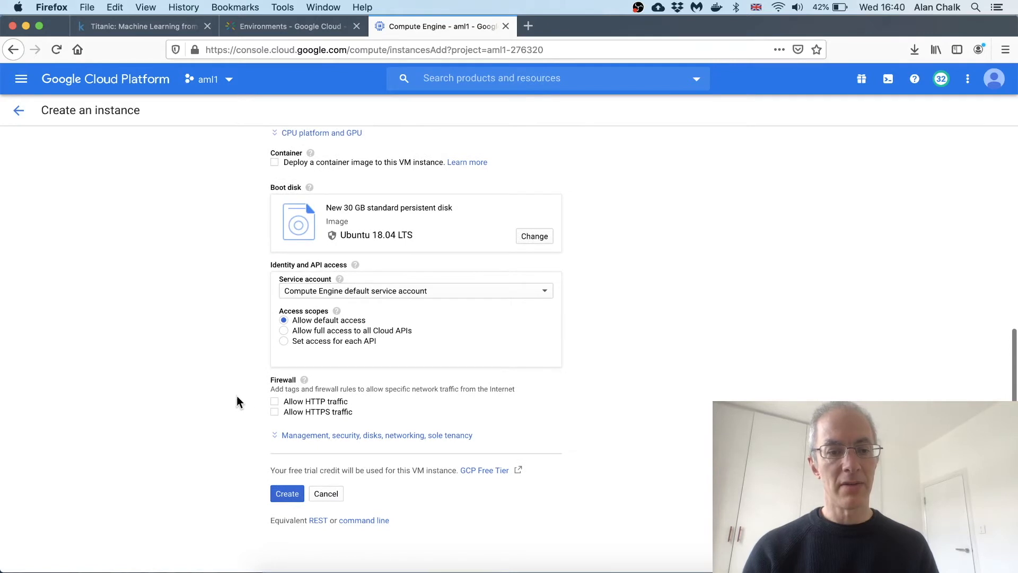
pyautogui.click(275, 403)
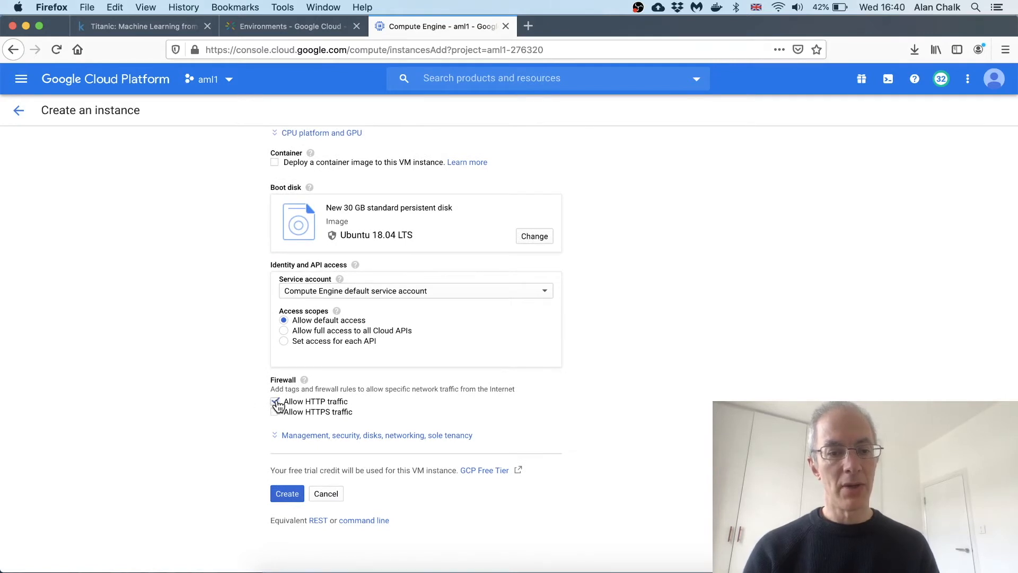
pyautogui.click(274, 412)
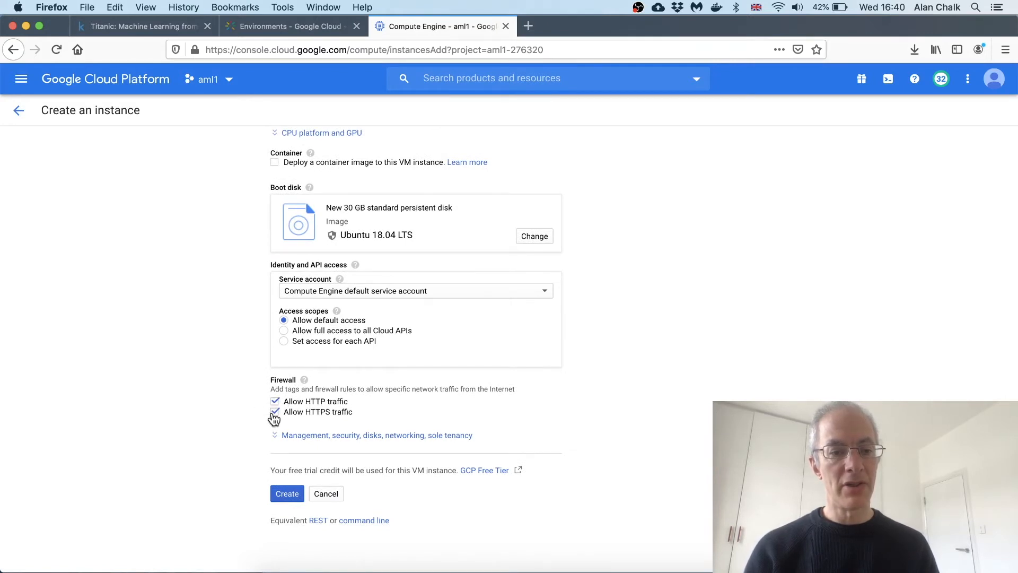
pyautogui.click(287, 487)
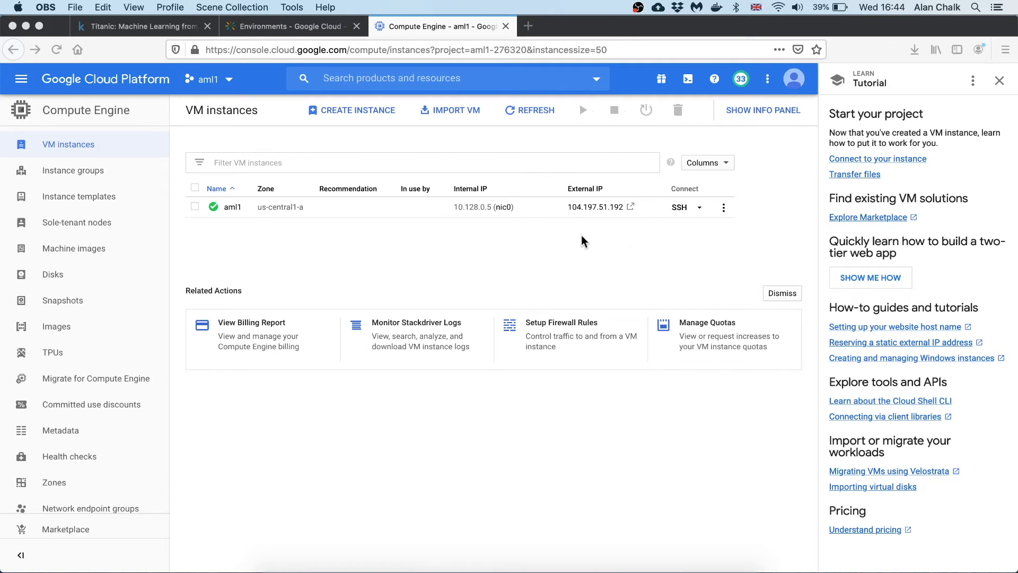
# - Open the list of external IP addresses in the project's VPC network settings
pyautogui.click(21, 83)
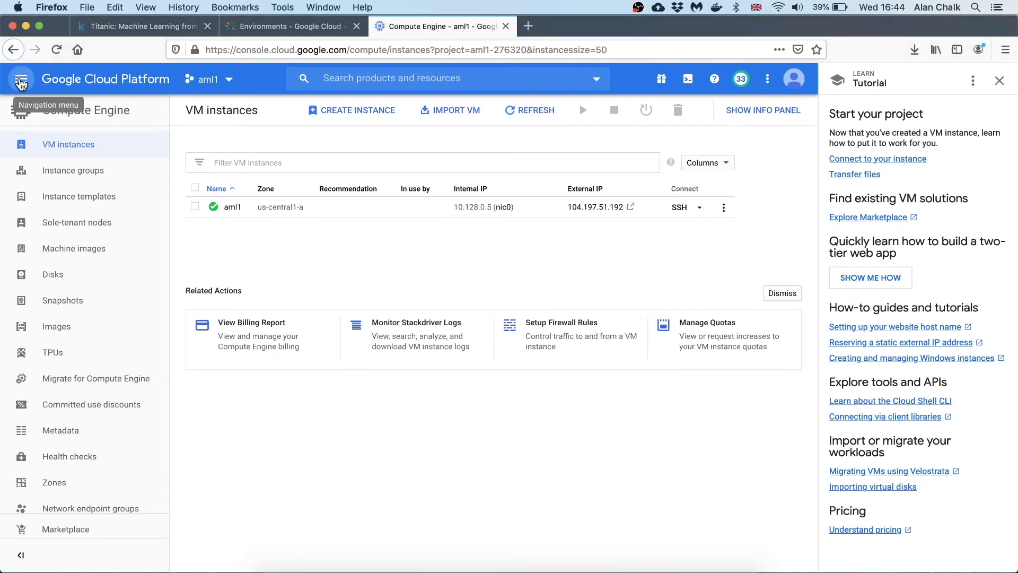
pyautogui.click(22, 82)
pyautogui.scroll(-8, 42, 239)
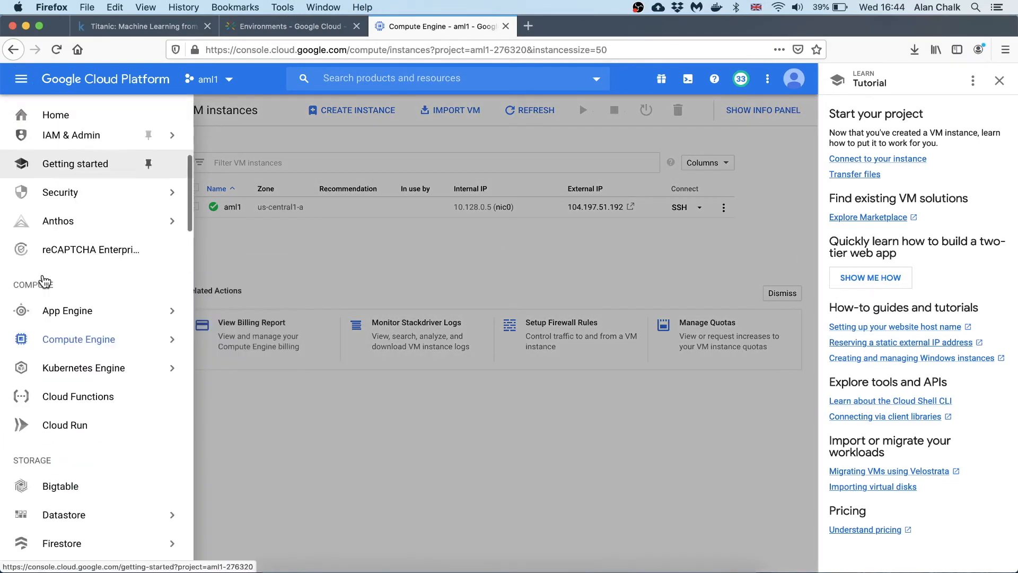
pyautogui.scroll(-6, 45, 281)
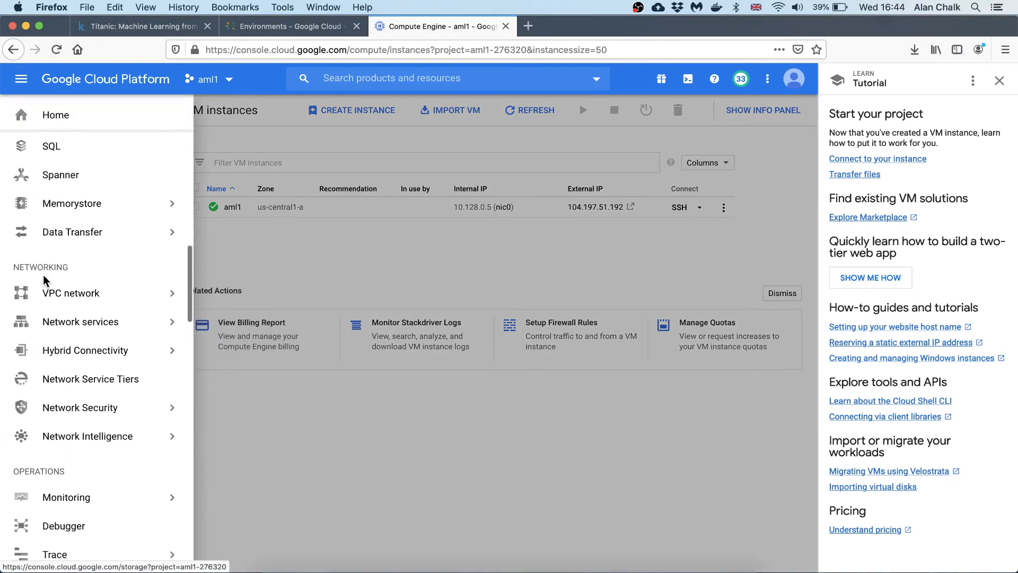
pyautogui.moveTo(53, 301)
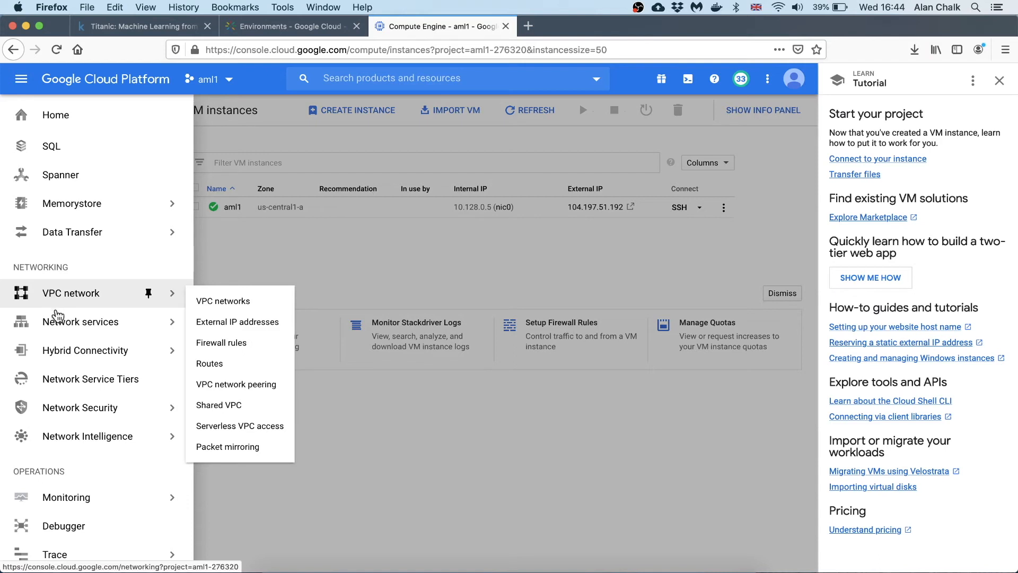
pyautogui.moveTo(62, 329)
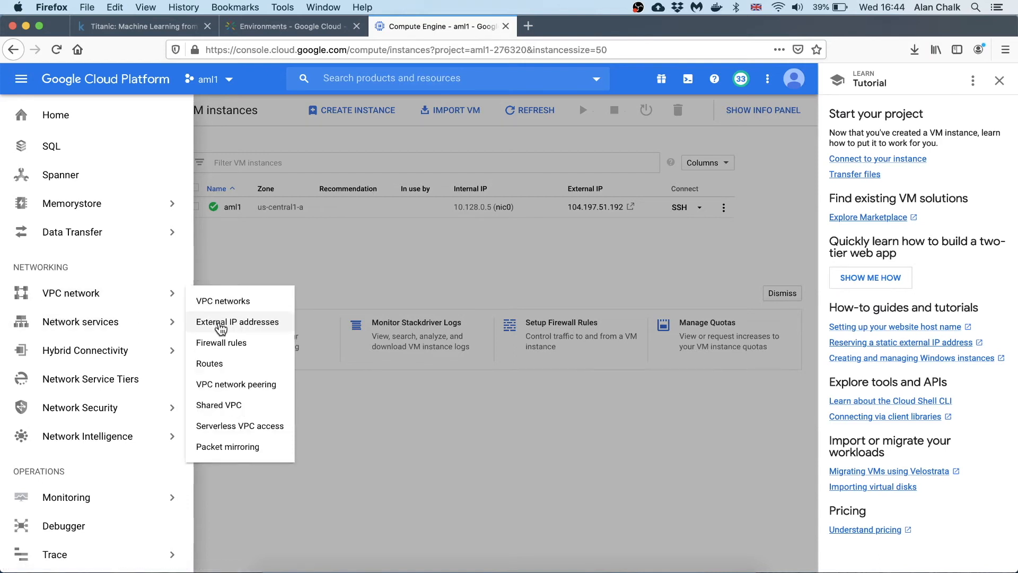
pyautogui.click(220, 322)
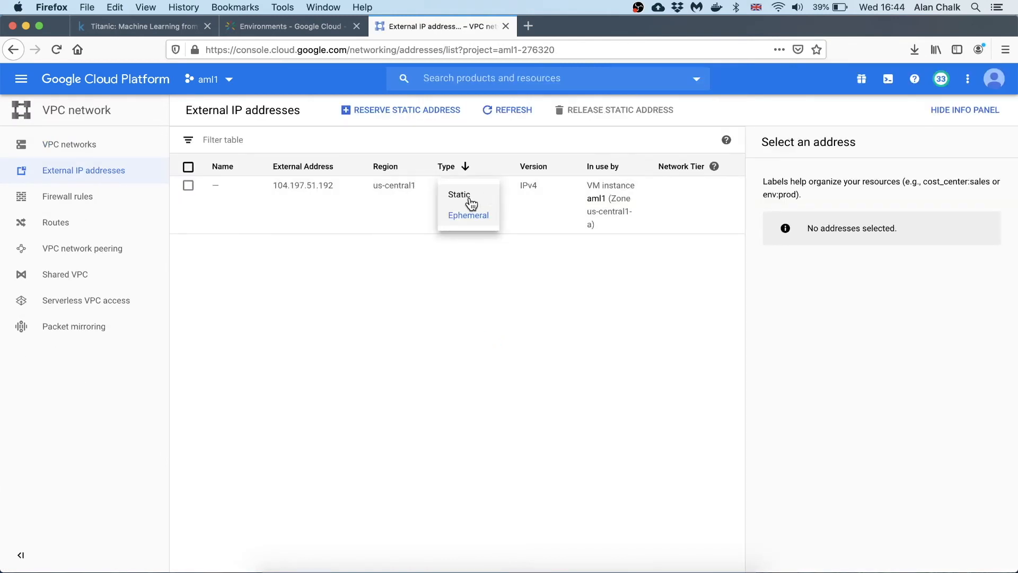
# - Change the aml1 instance's external IP address to static and reserve it under the name aml1
pyautogui.click(469, 199)
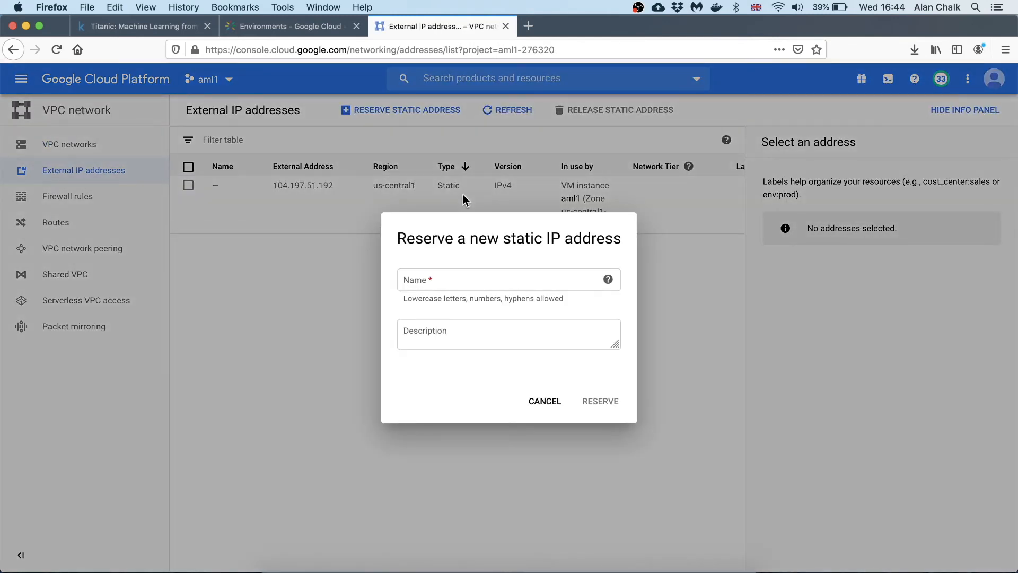
pyautogui.click(468, 279)
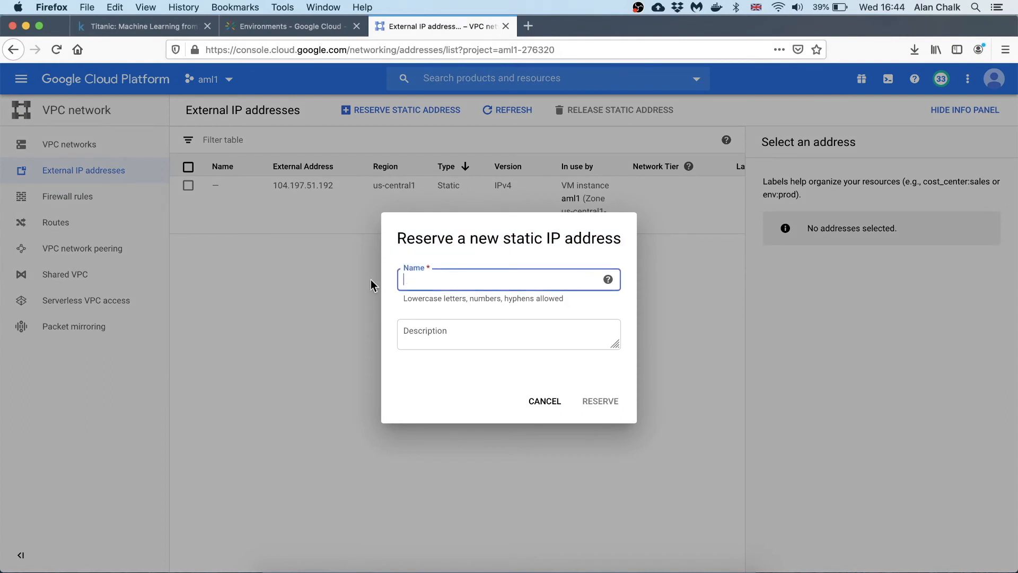
pyautogui.write('aml1')
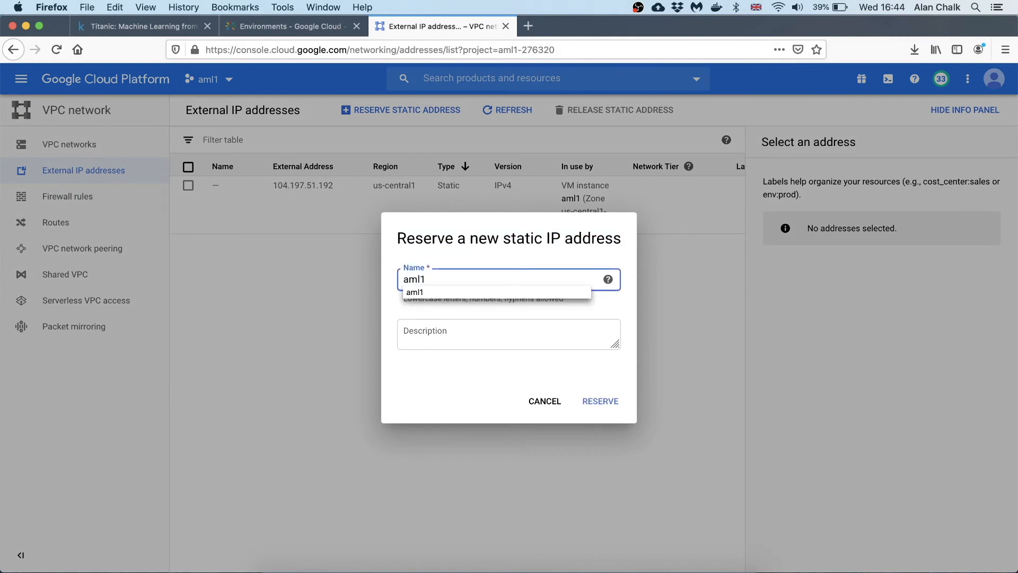
pyautogui.click(601, 401)
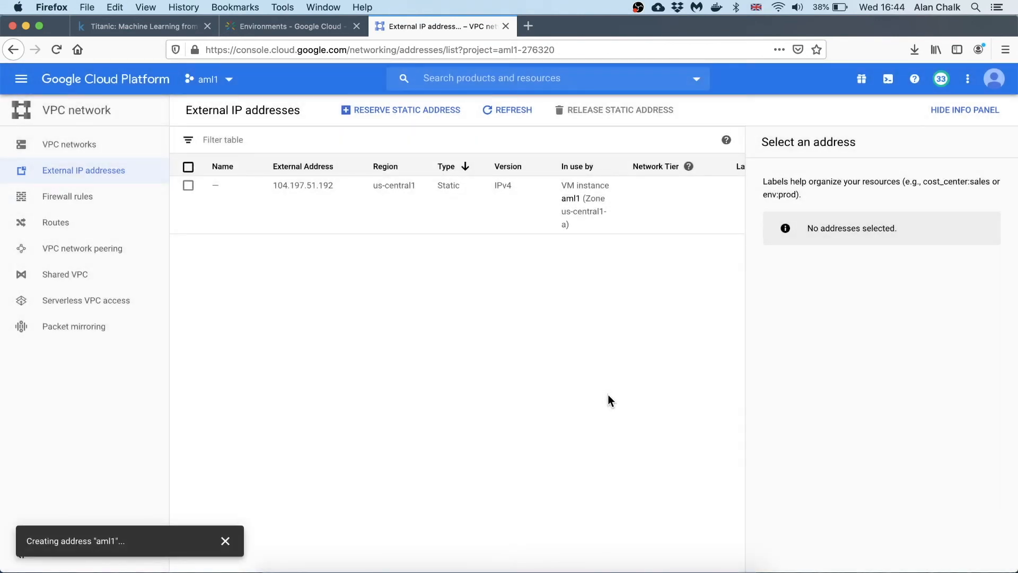
# - Start creating a new VPC firewall rule and name it aml1
pyautogui.click(69, 204)
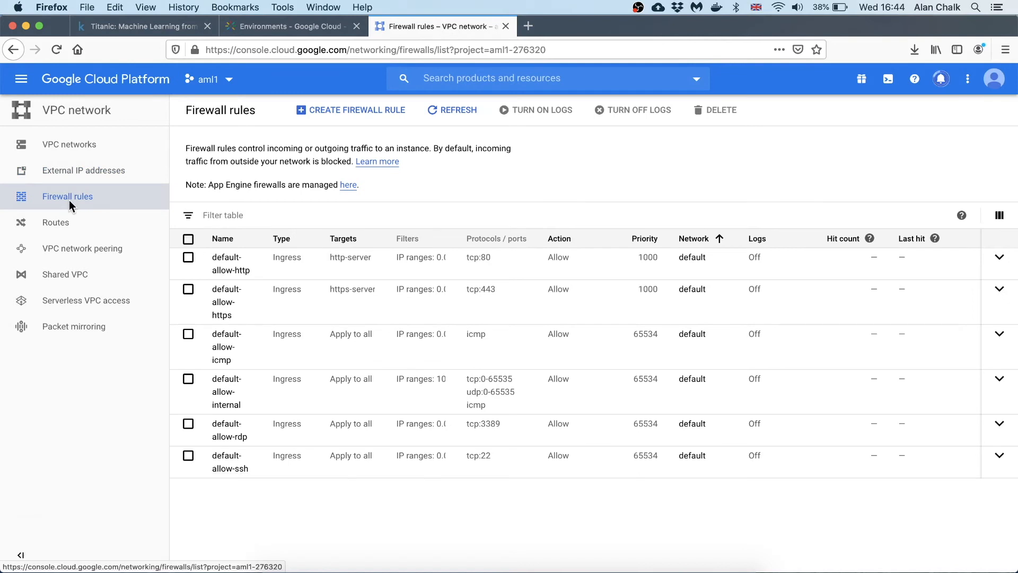
pyautogui.click(359, 109)
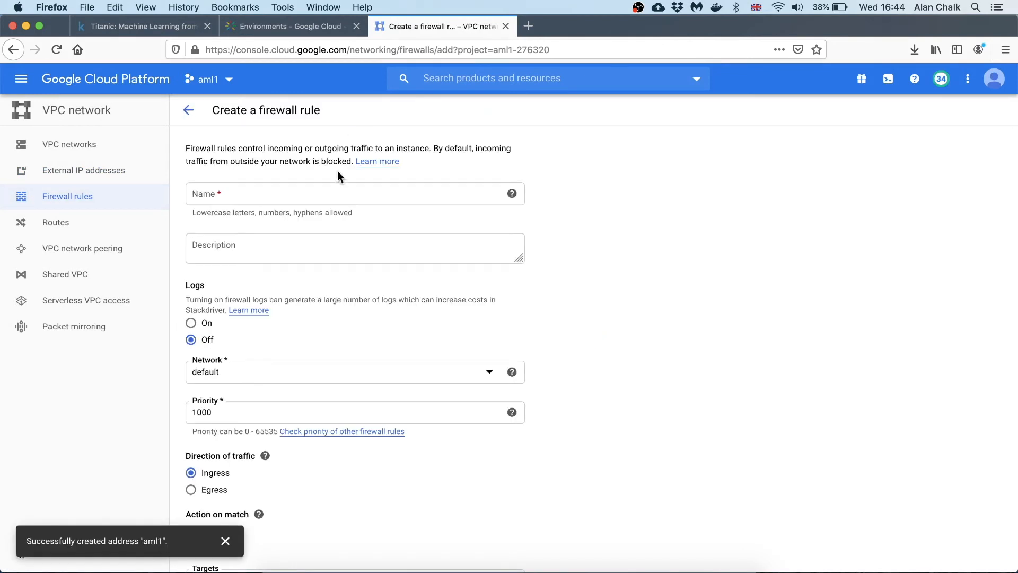
pyautogui.click(336, 193)
pyautogui.write('aml')
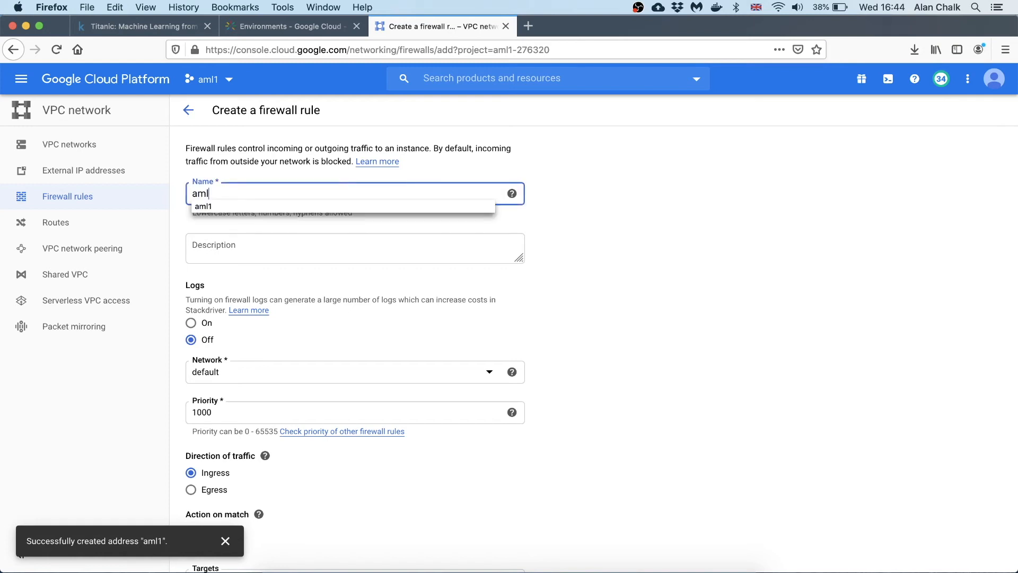
pyautogui.click(327, 254)
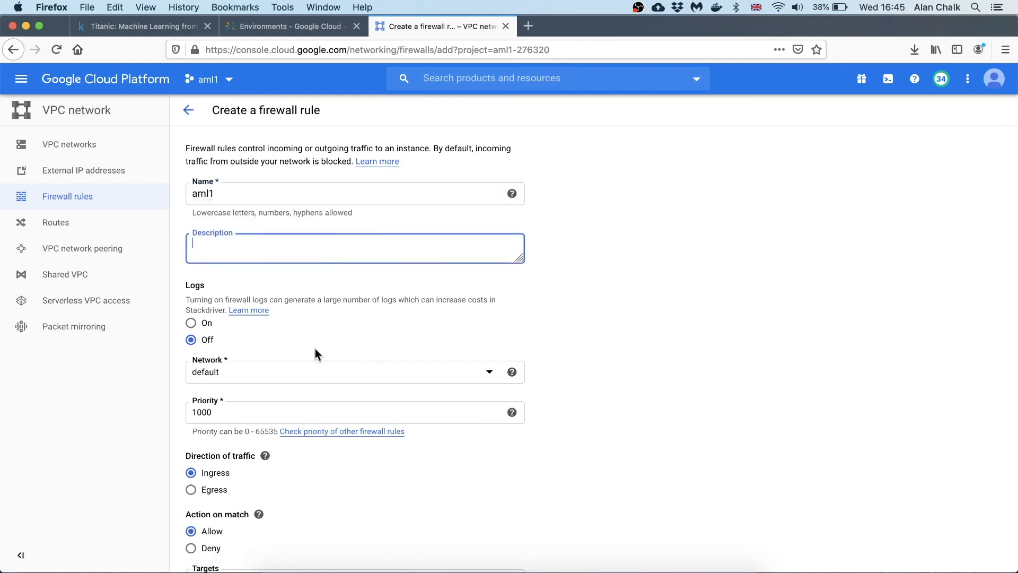
# - Set the firewall rule's targets to all instances in the network and its source IP range to 0.0.0.0/0
pyautogui.scroll(-3, 316, 351)
pyautogui.scroll(-3, 315, 352)
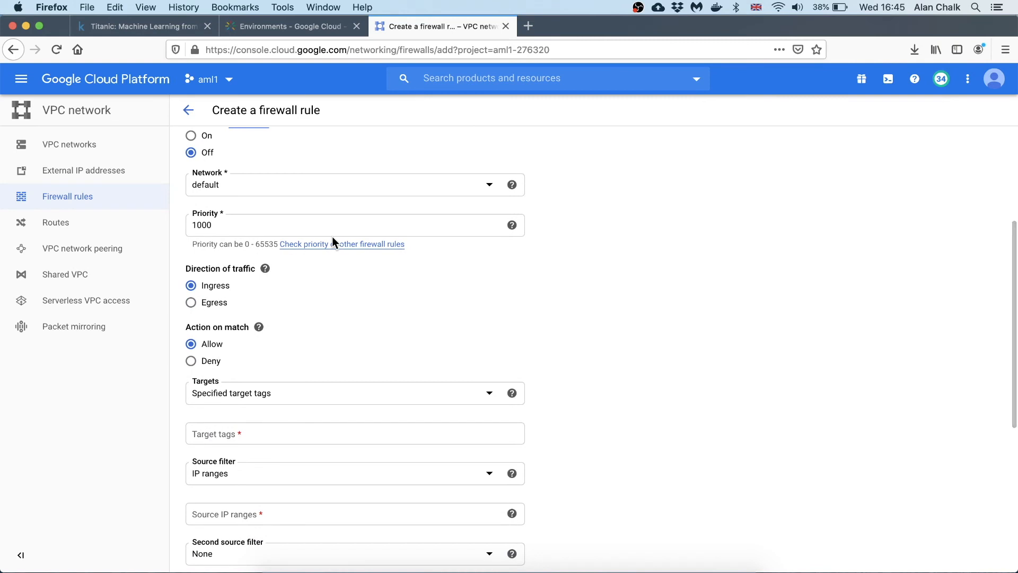
pyautogui.scroll(-2, 332, 240)
pyautogui.scroll(-2, 333, 243)
pyautogui.click(490, 257)
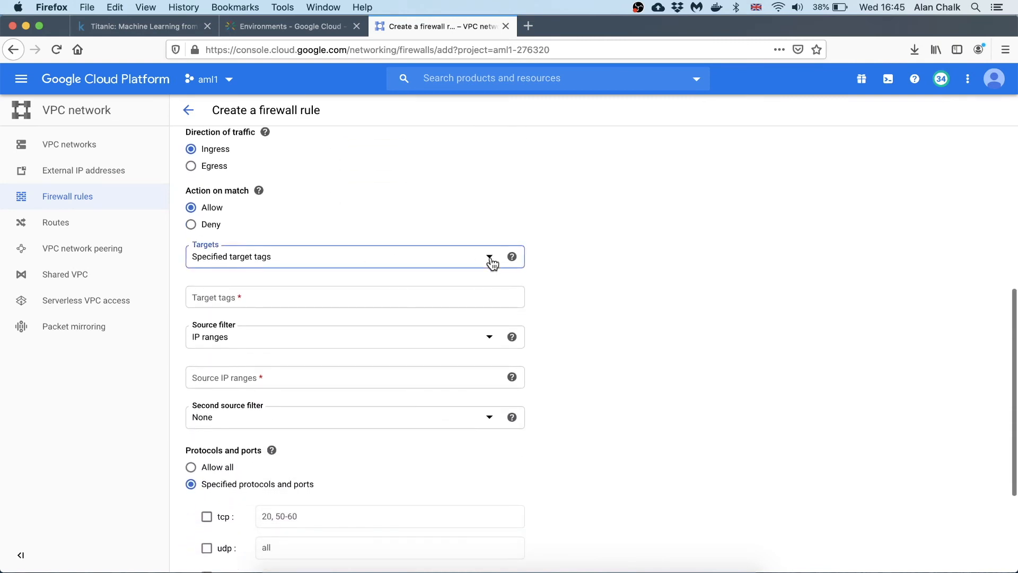
pyautogui.click(382, 266)
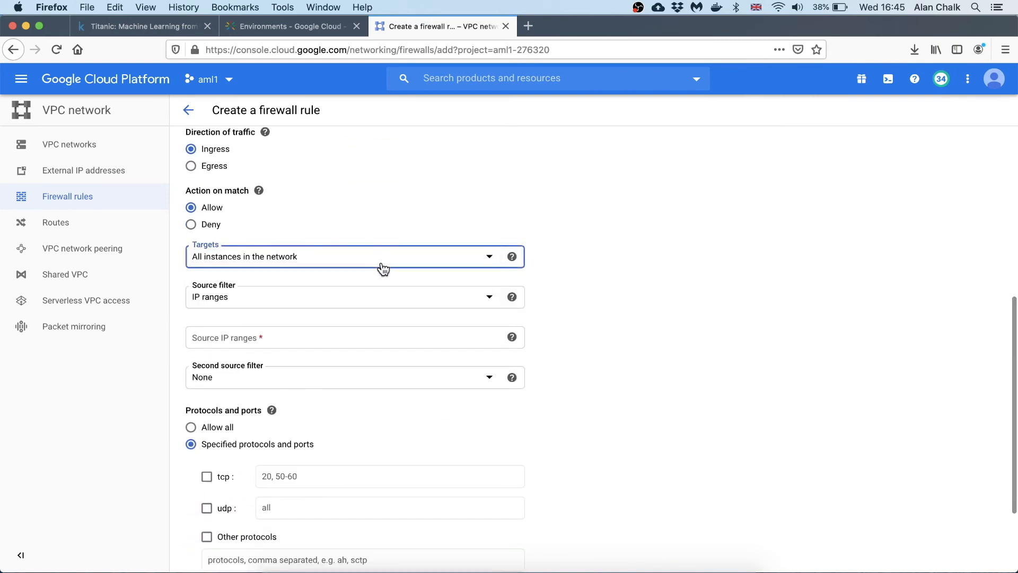
pyautogui.click(408, 339)
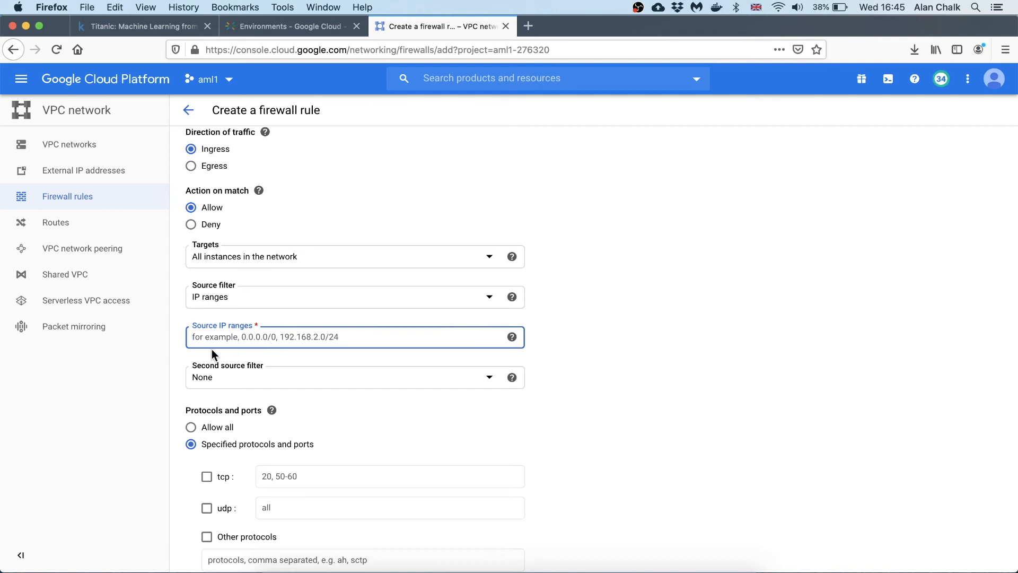
pyautogui.write('0.0.0.0/0')
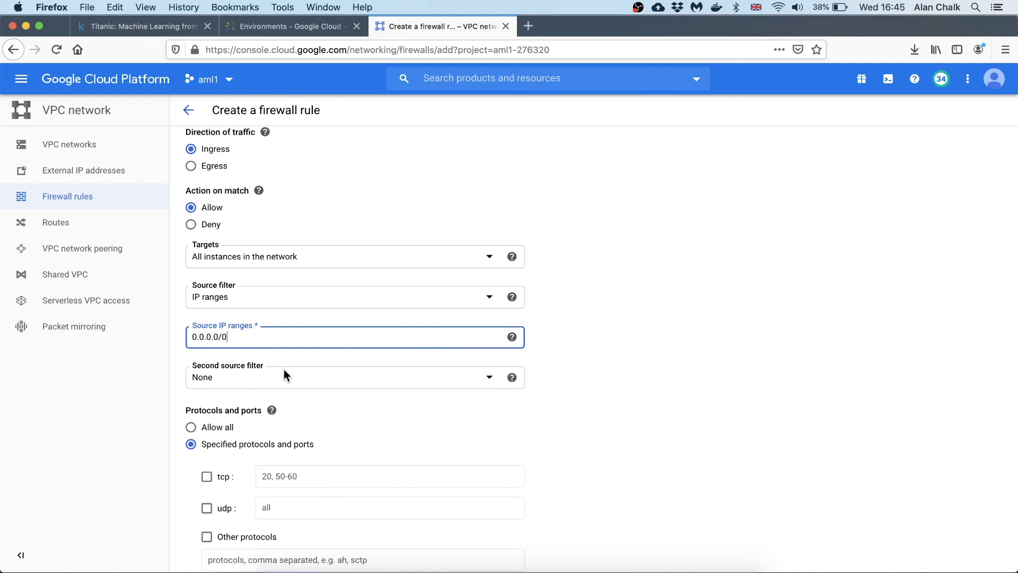
# - Allow all protocols and ports in the firewall rule and create it
pyautogui.click(193, 425)
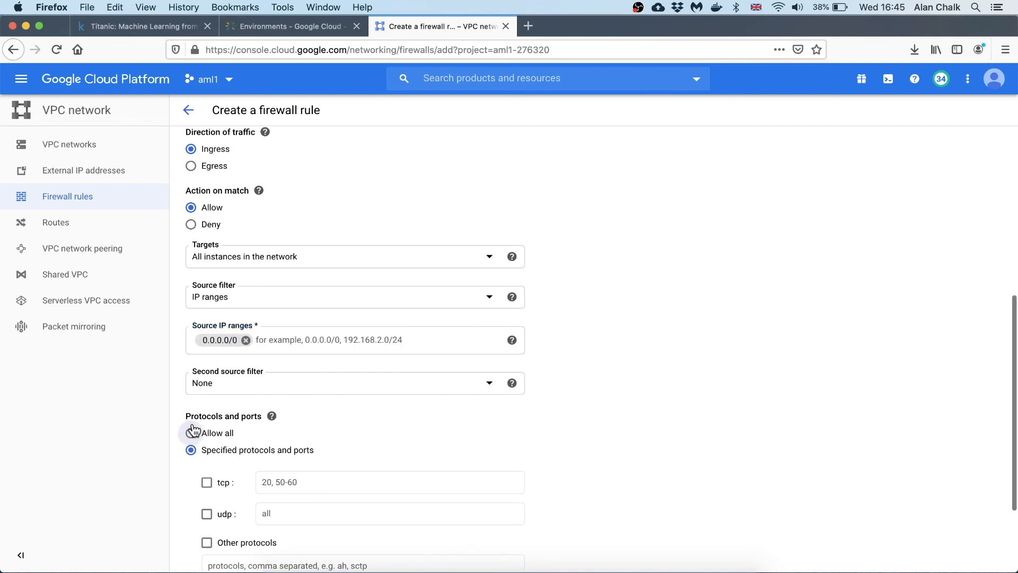
pyautogui.click(191, 434)
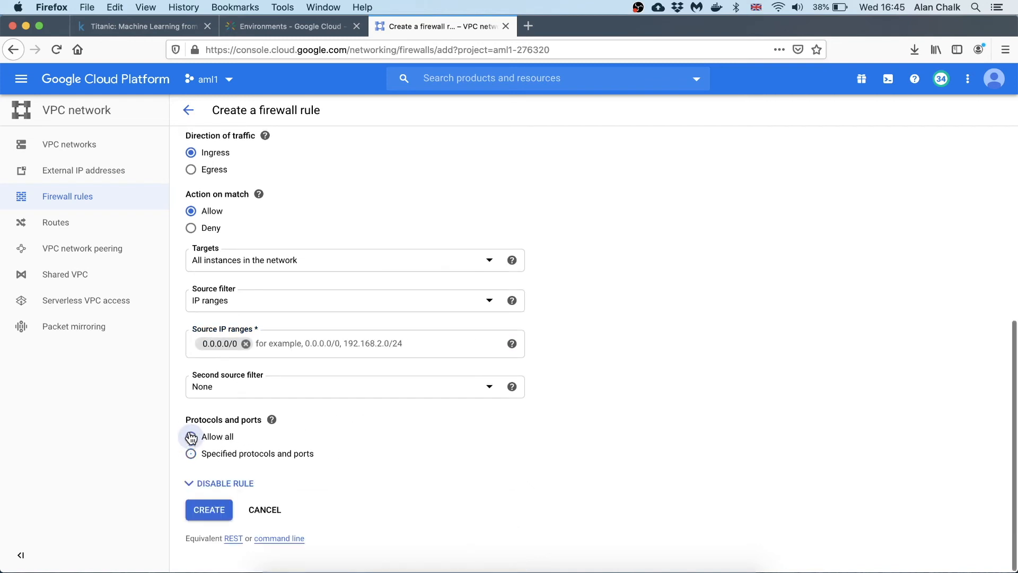
pyautogui.click(216, 507)
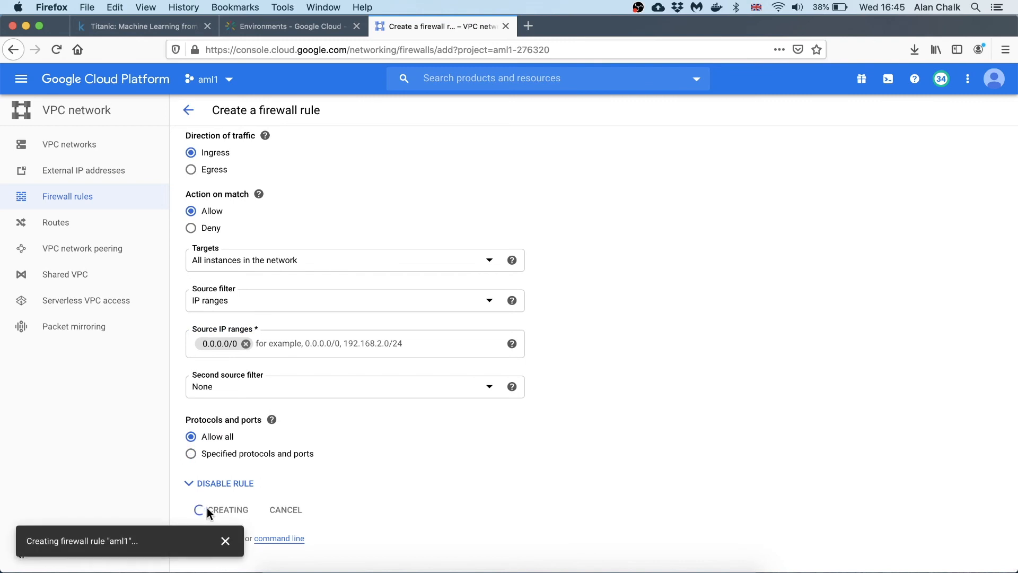
# - Return to the Compute Engine VM instances and open an SSH session to the aml1 instance
pyautogui.click(18, 87)
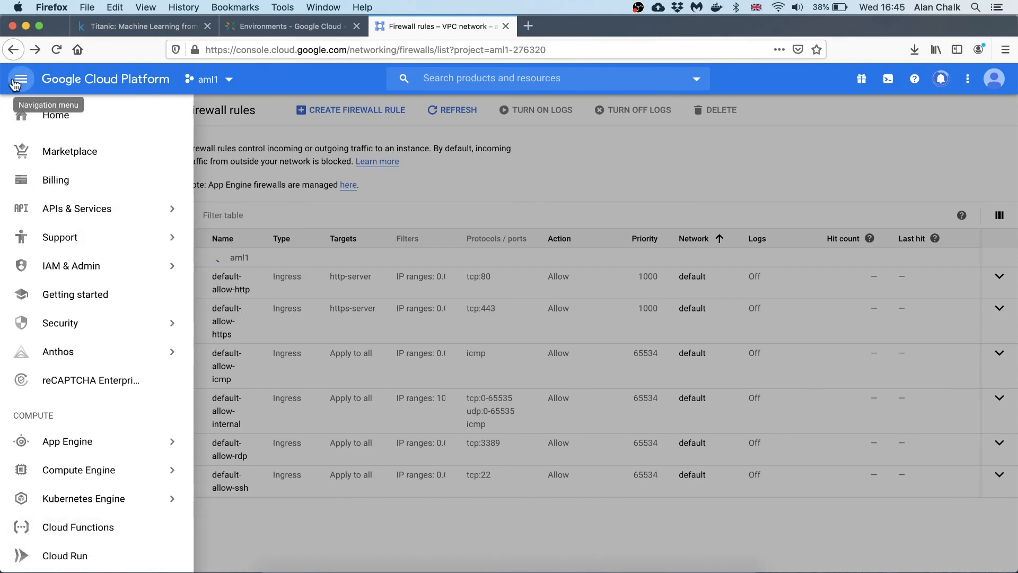
pyautogui.moveTo(78, 462)
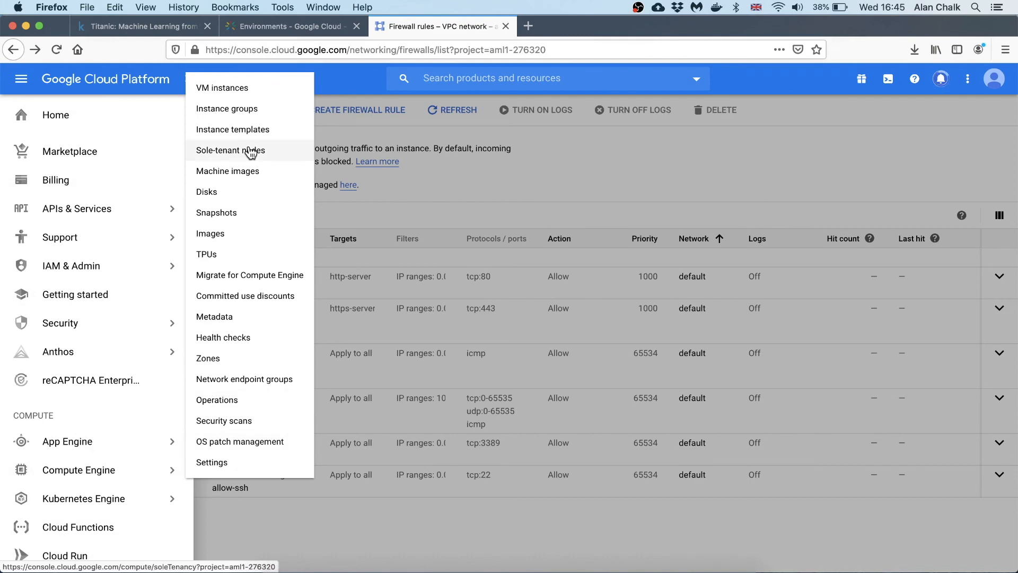
pyautogui.click(233, 94)
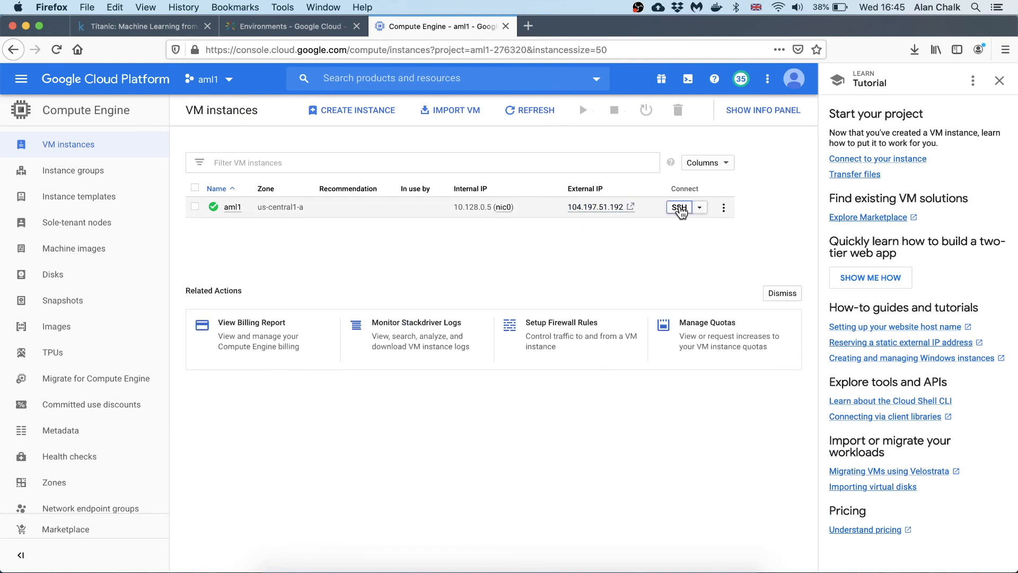
pyautogui.click(680, 208)
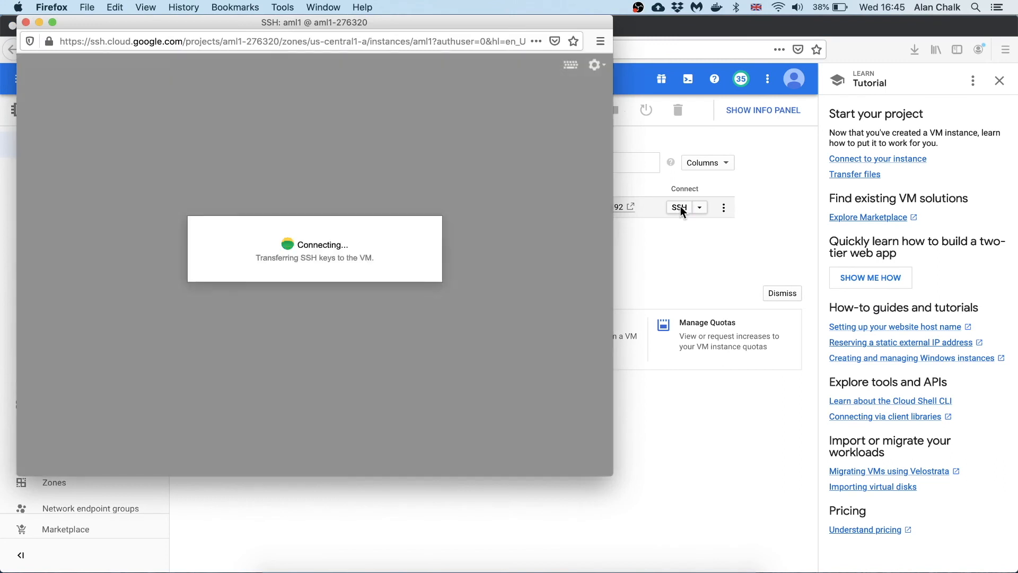